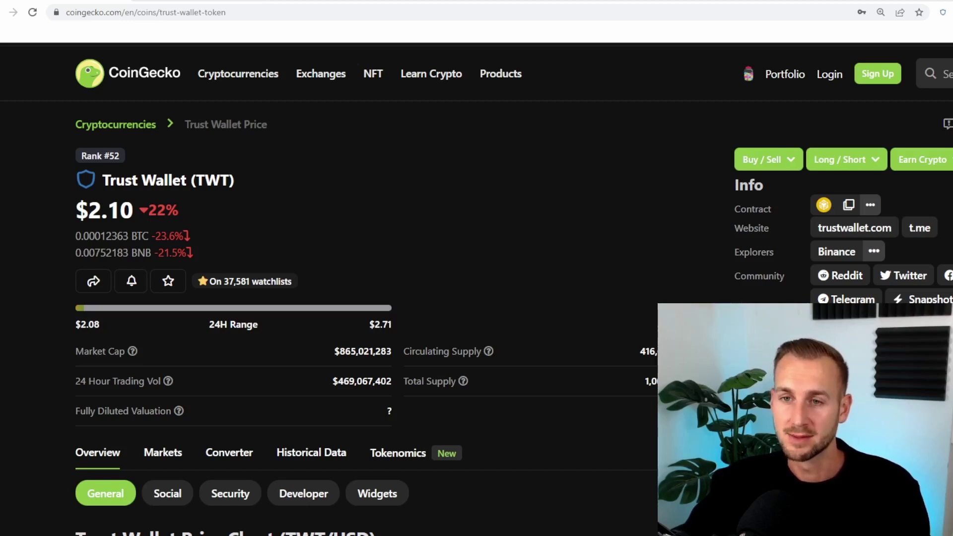
# - Scroll through the Trust Wallet browser-extension page's features, then return to the top hero section
pyautogui.hotkey('ctrl', 'Tab')
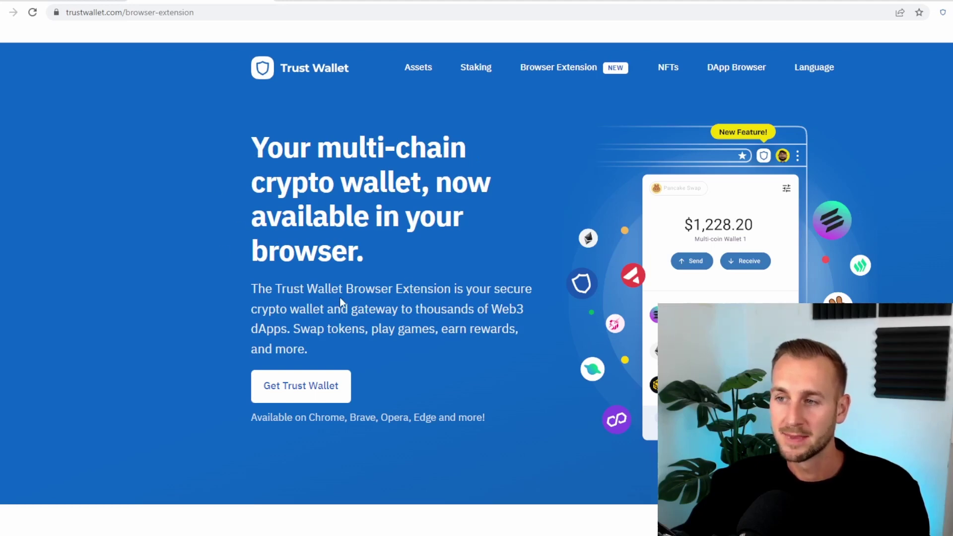
pyautogui.scroll(-3, 894, 286)
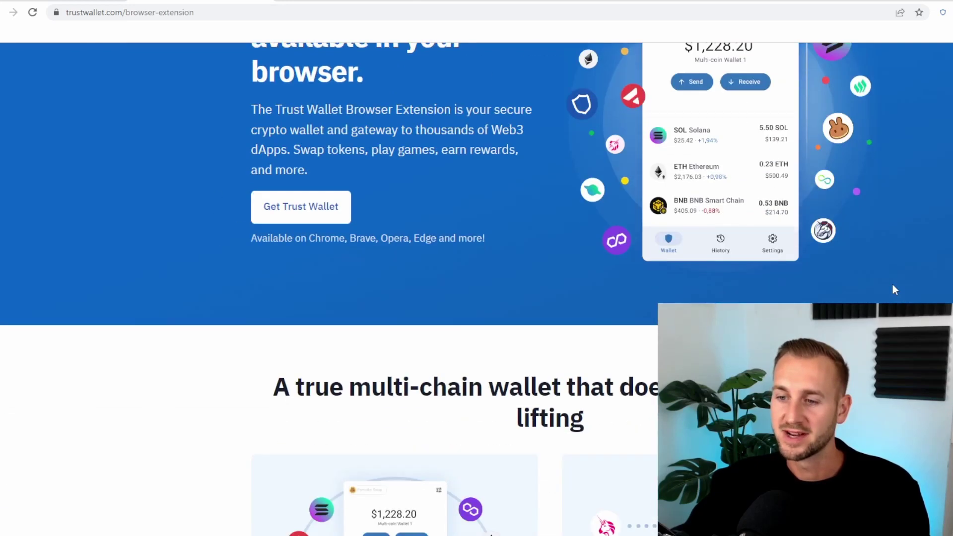
pyautogui.scroll(-5, 893, 285)
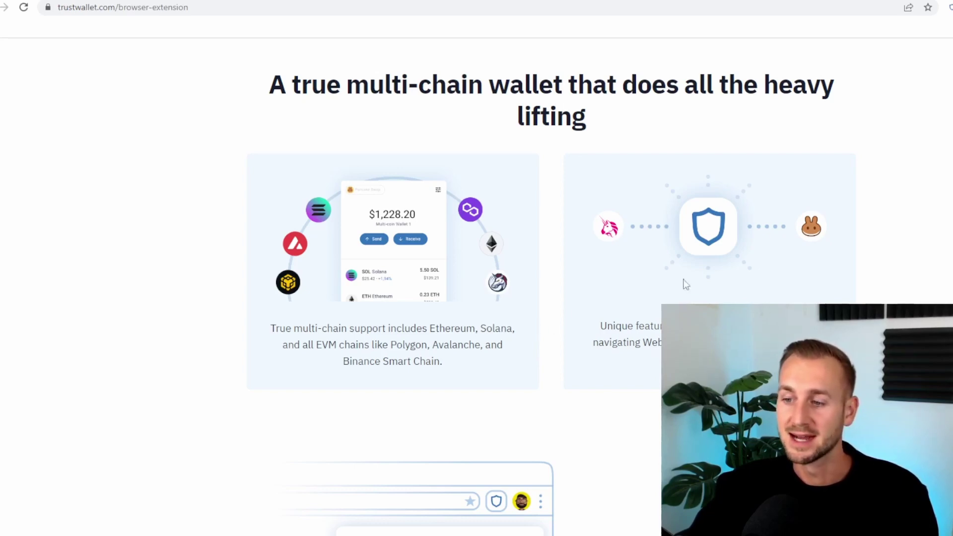
pyautogui.scroll(-7, 861, 252)
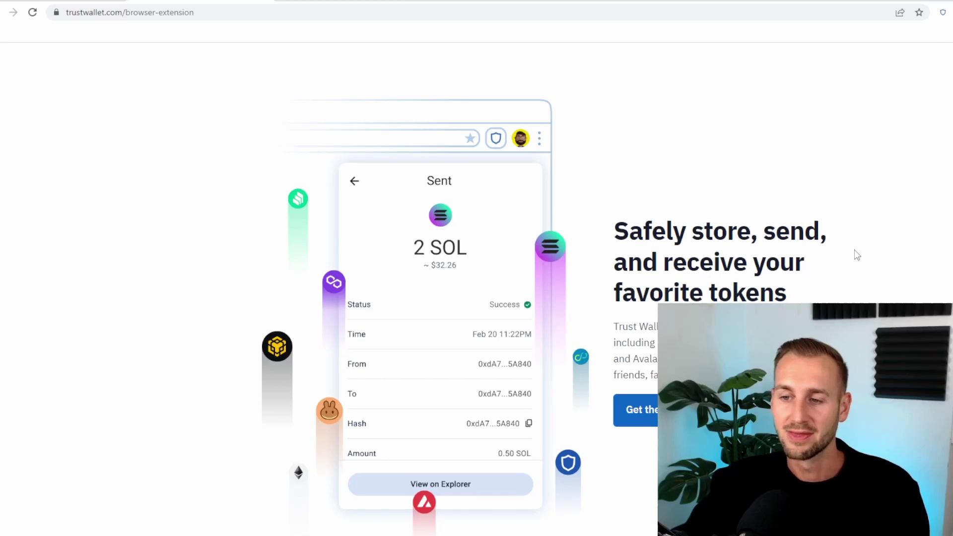
pyautogui.scroll(-7, 857, 254)
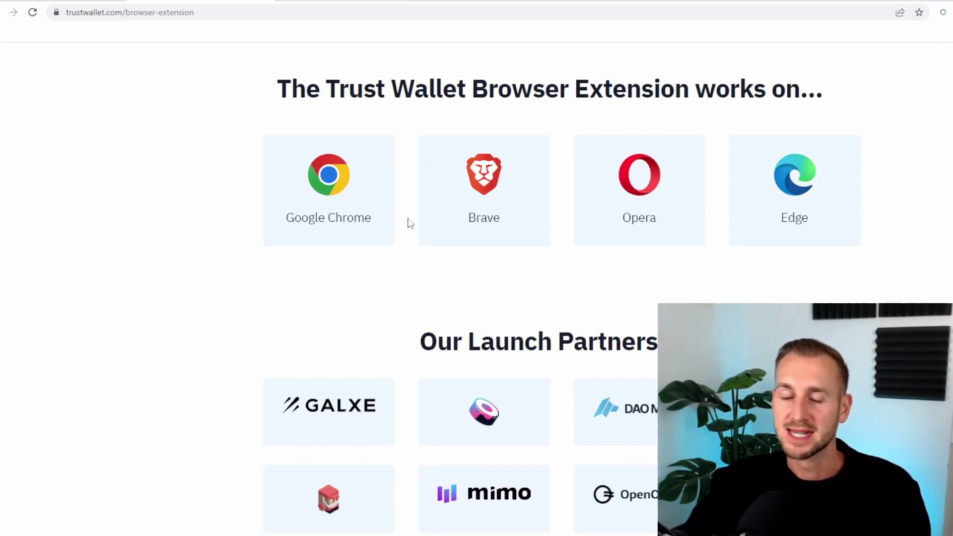
pyautogui.scroll(10, 293, 341)
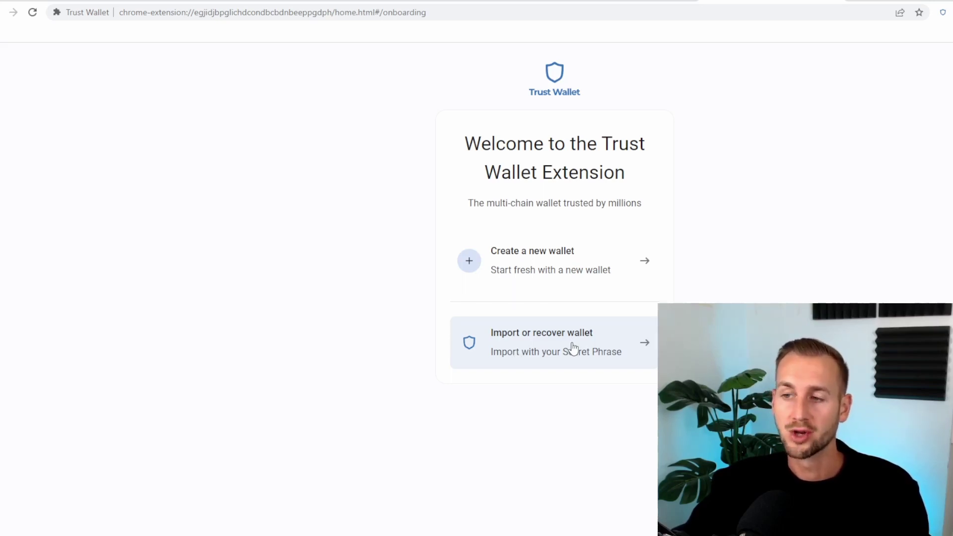
# - Choose 'Create a new wallet' on the extension's welcome screen
pyautogui.click(566, 273)
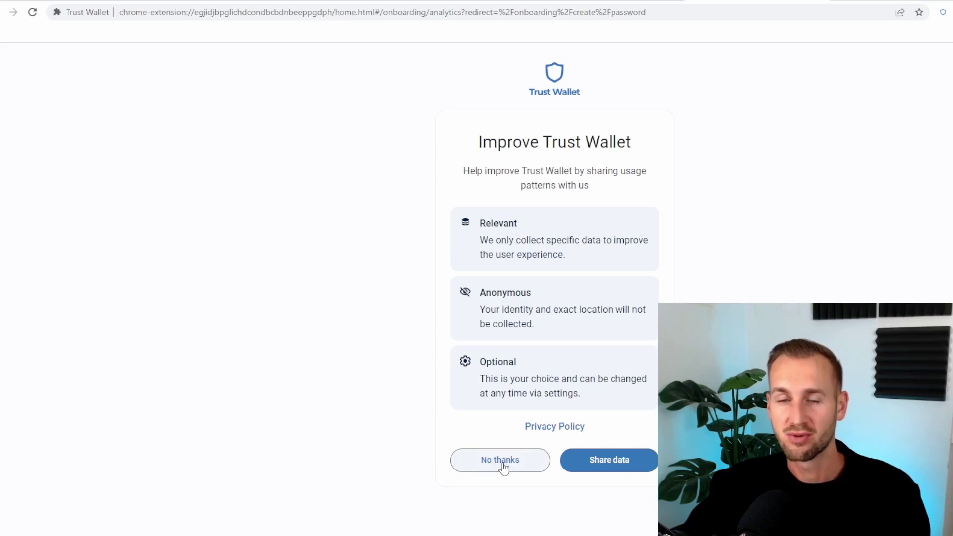
# - Decline usage-data sharing and confirm the new wallet password with the terms accepted
pyautogui.click(503, 466)
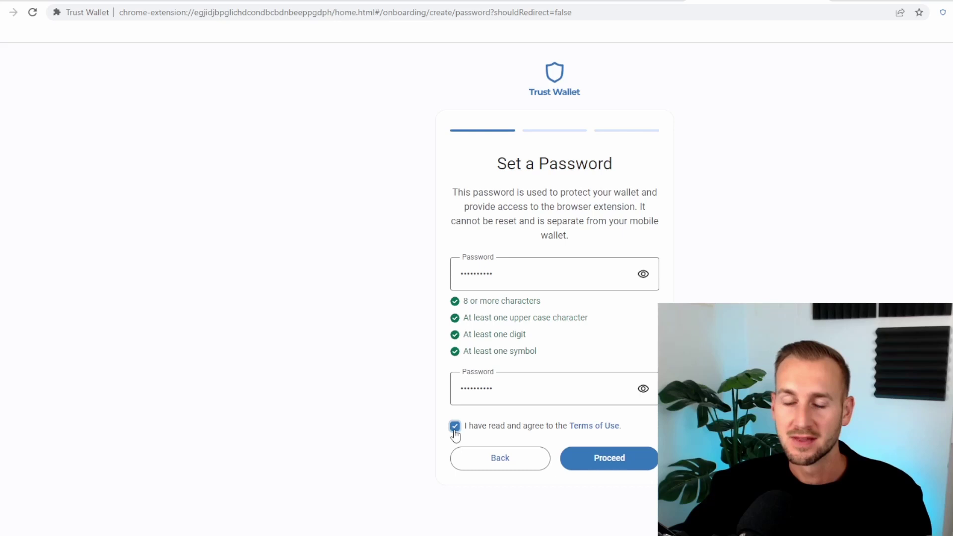
pyautogui.click(586, 469)
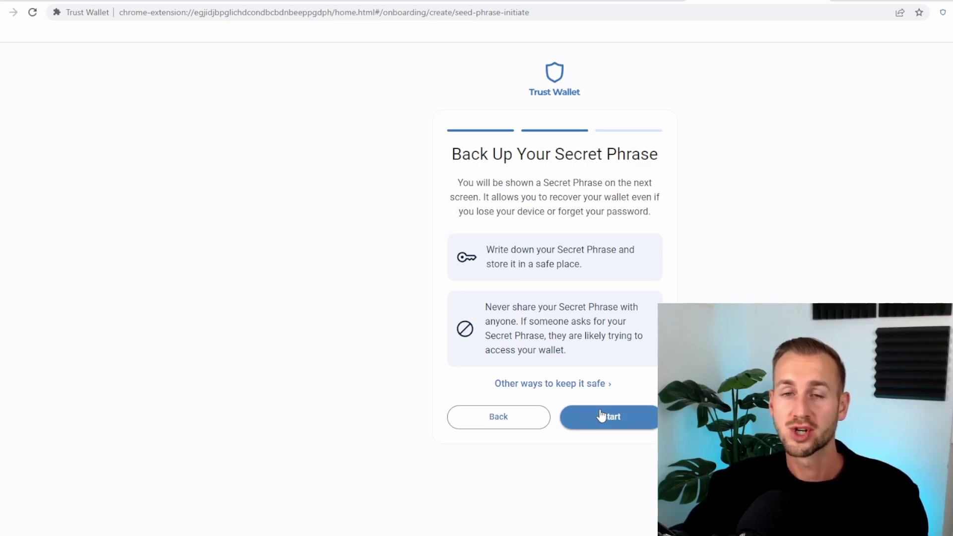
# - Start the secret-phrase backup and turn off Trust Wallet as the default wallet
pyautogui.click(602, 416)
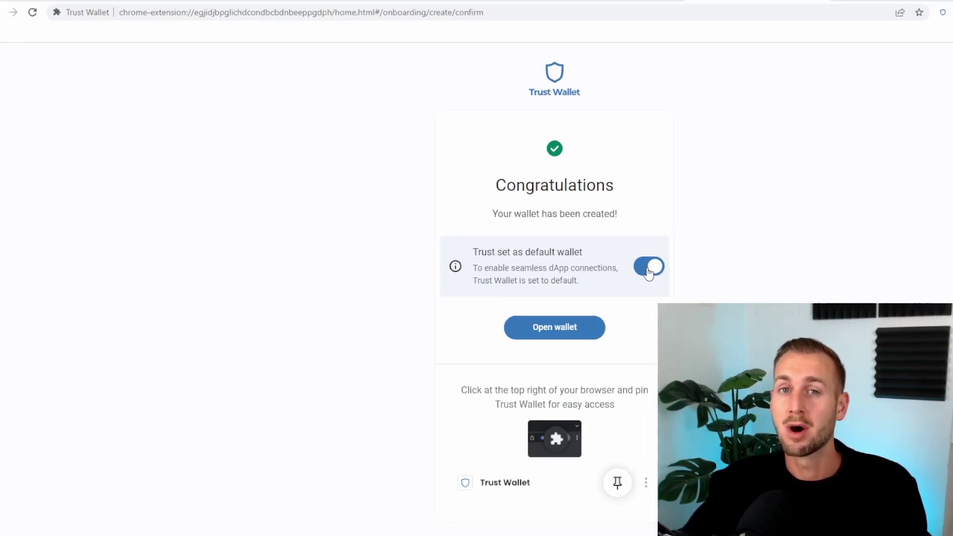
pyautogui.click(649, 268)
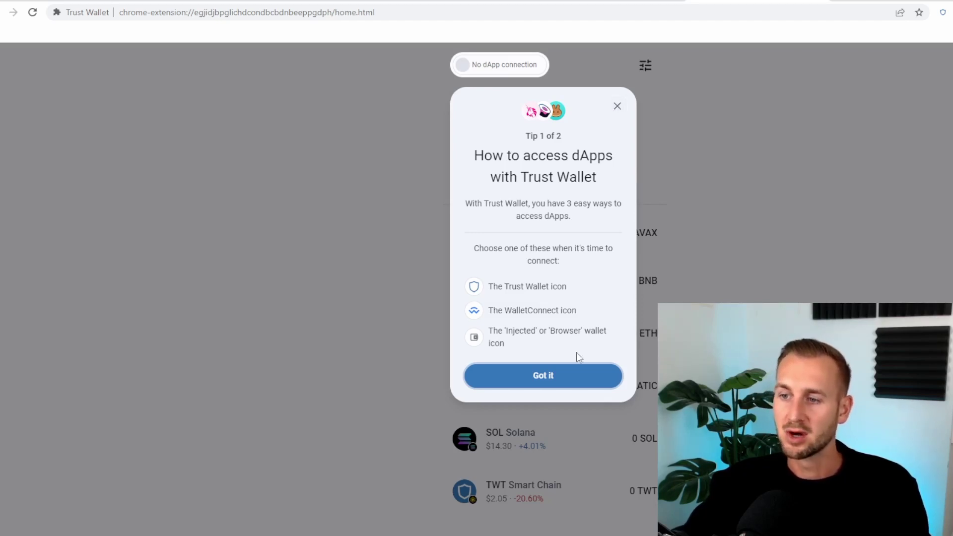
# - Dismiss both onboarding tips, then open and close the extension's toolbar popup
pyautogui.click(579, 374)
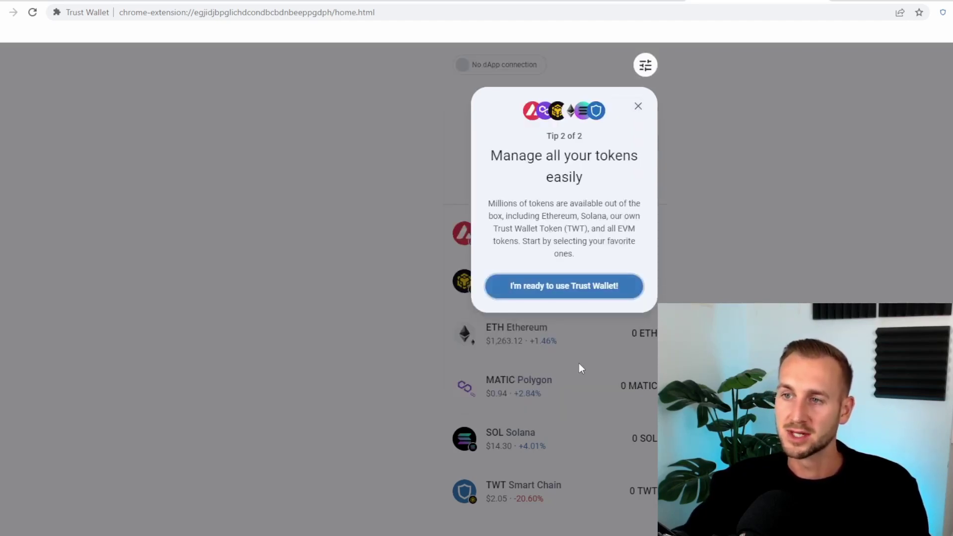
pyautogui.click(589, 291)
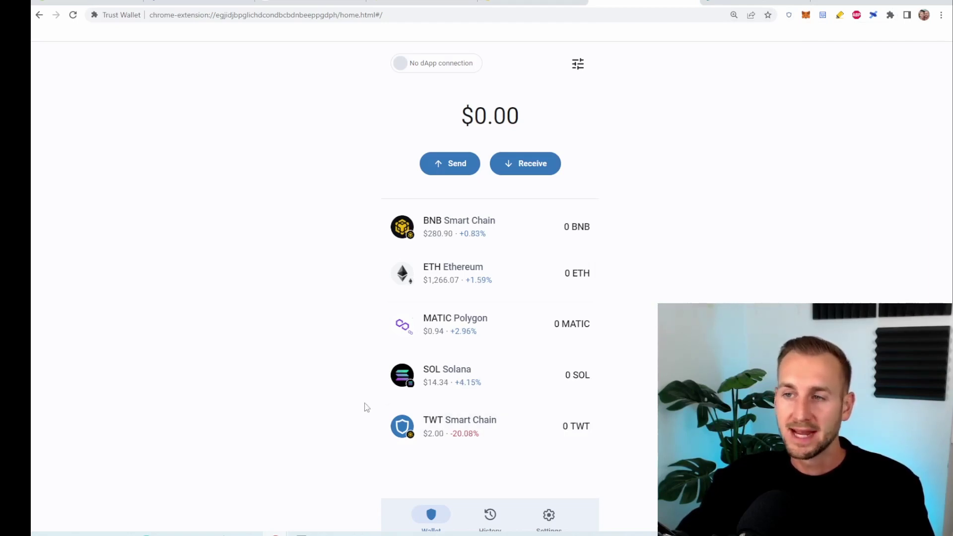
pyautogui.click(789, 16)
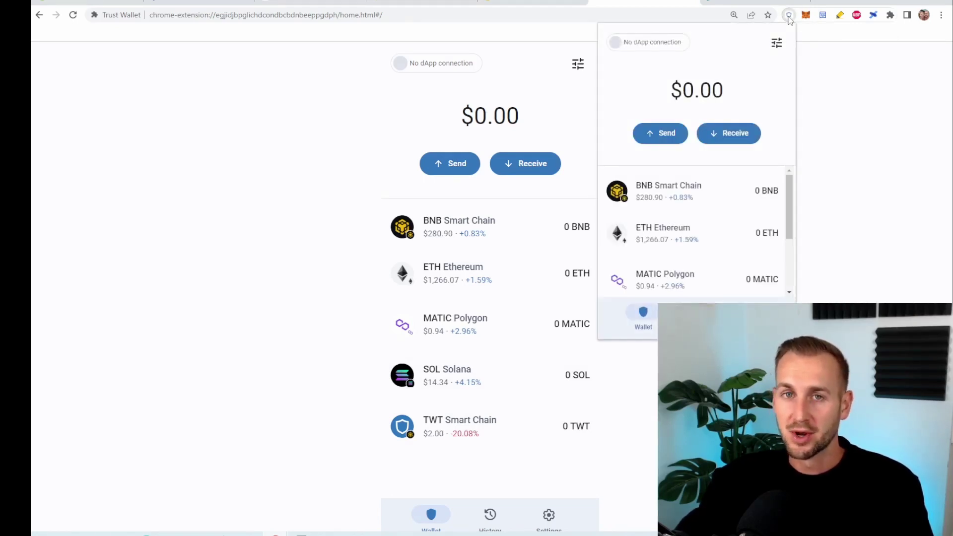
pyautogui.click(287, 179)
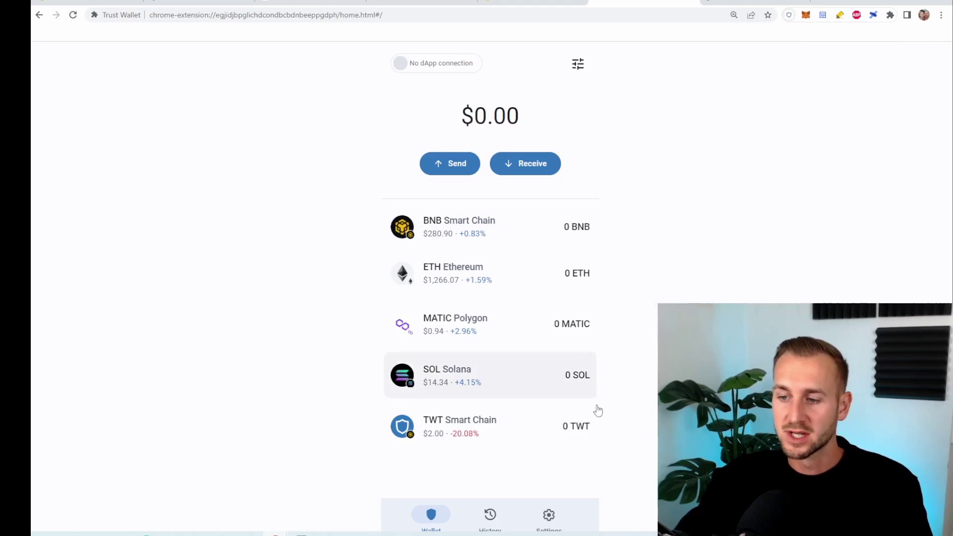
# - Switch the wallet network to Smart Chain in Settings, then lock the wallet
pyautogui.click(549, 516)
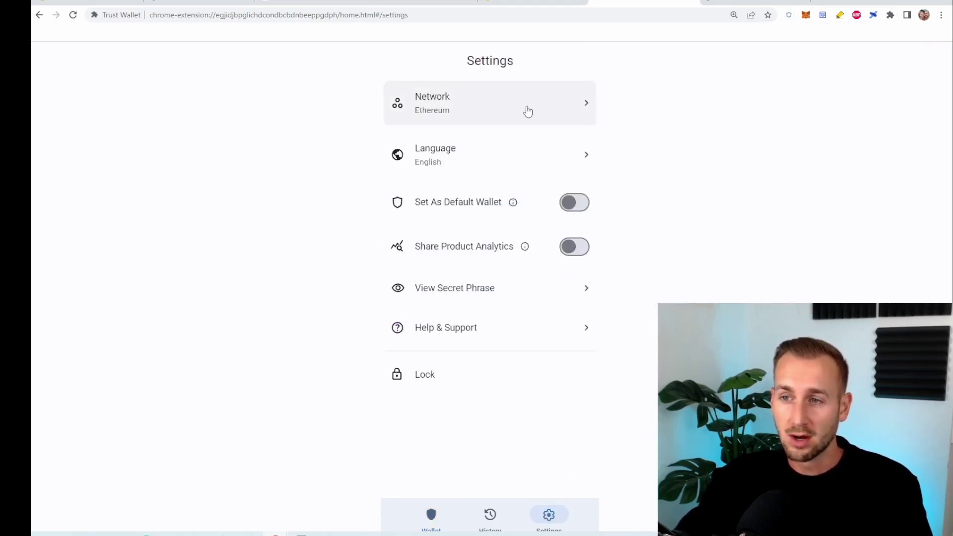
pyautogui.click(528, 111)
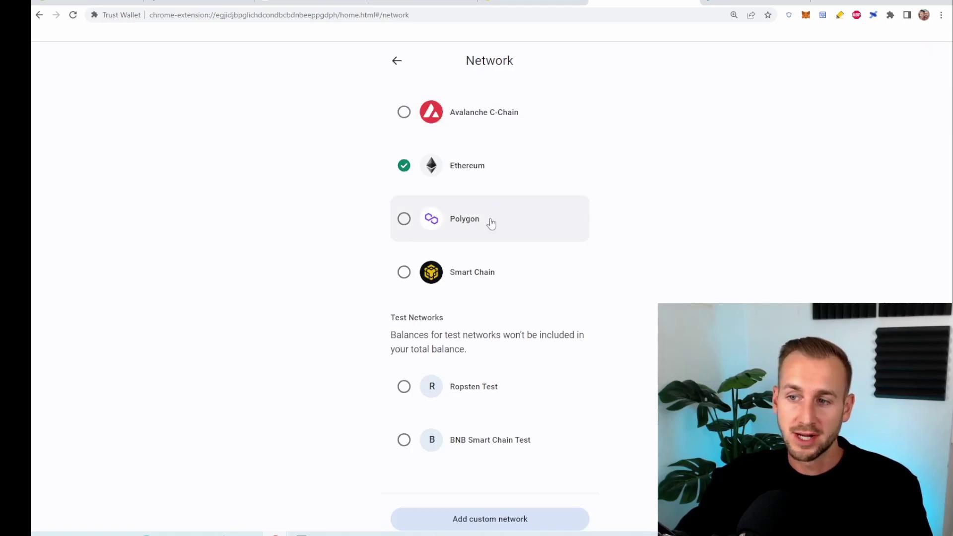
pyautogui.click(497, 276)
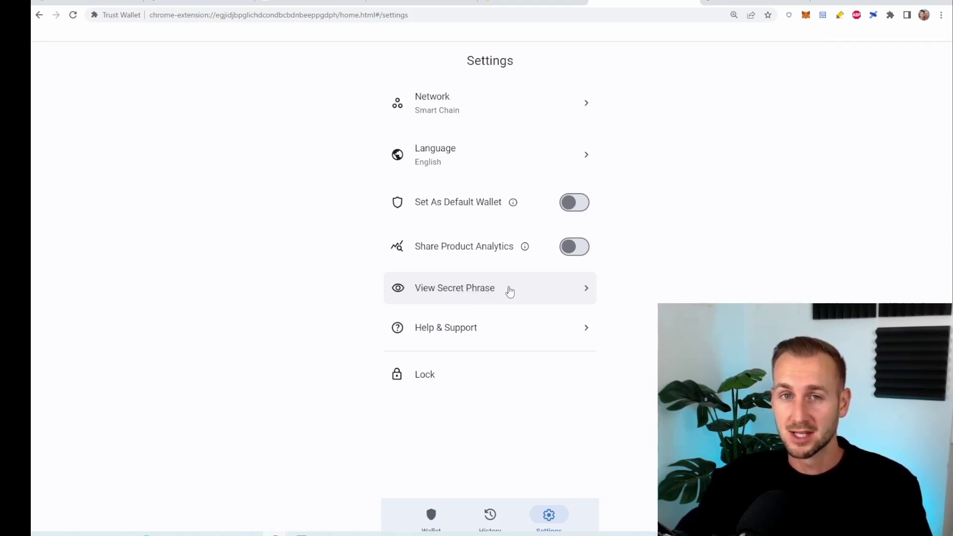
pyautogui.click(439, 377)
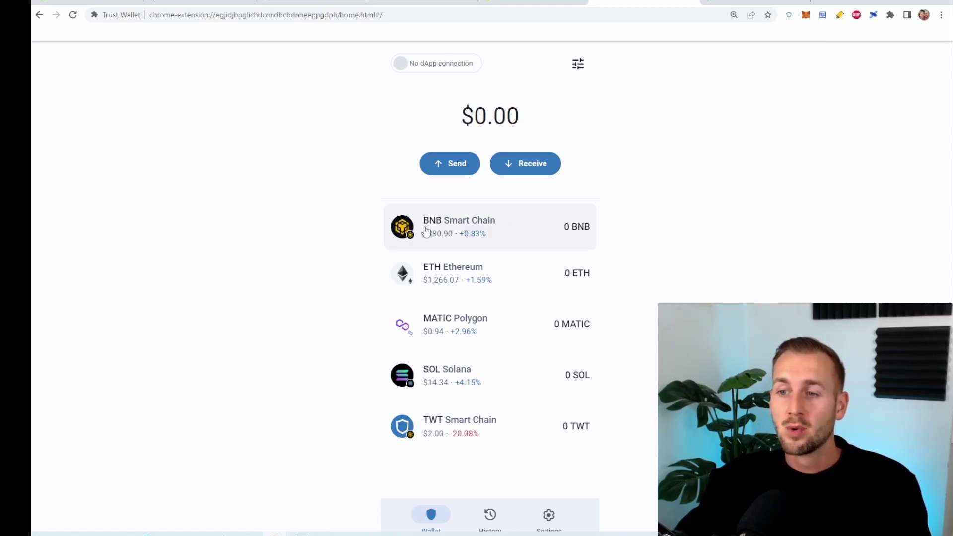
# - Display the BNB Smart Chain receive address in Trust Wallet
pyautogui.click(521, 227)
pyautogui.click(540, 186)
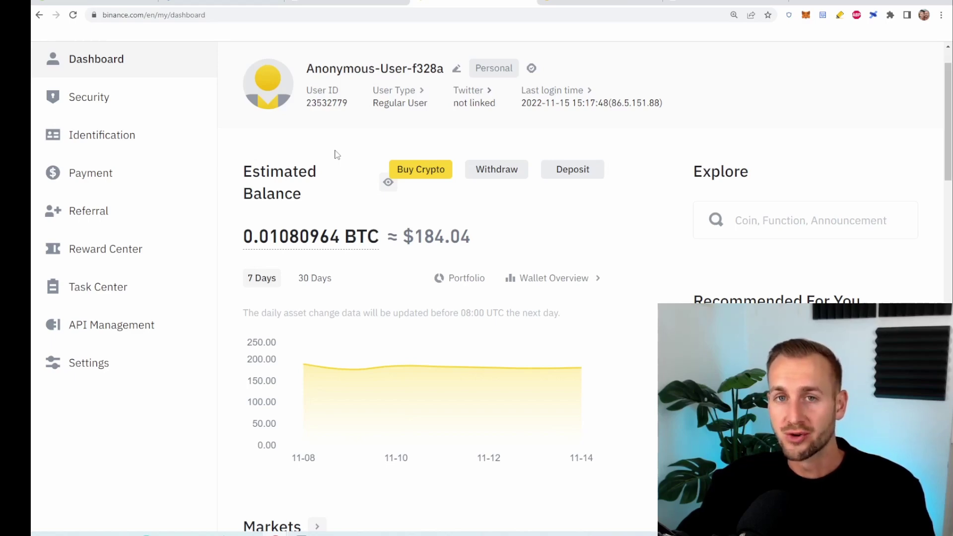
# - Go to Binance's withdrawal whitelist address management and start adding a new address
pyautogui.click(162, 104)
pyautogui.scroll(-12, 558, 238)
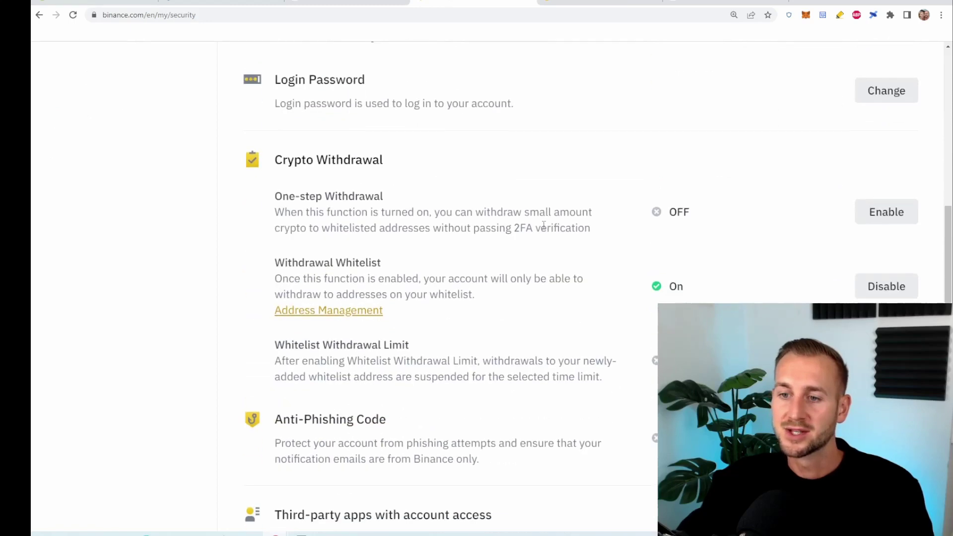
pyautogui.scroll(-1, 346, 199)
pyautogui.click(341, 255)
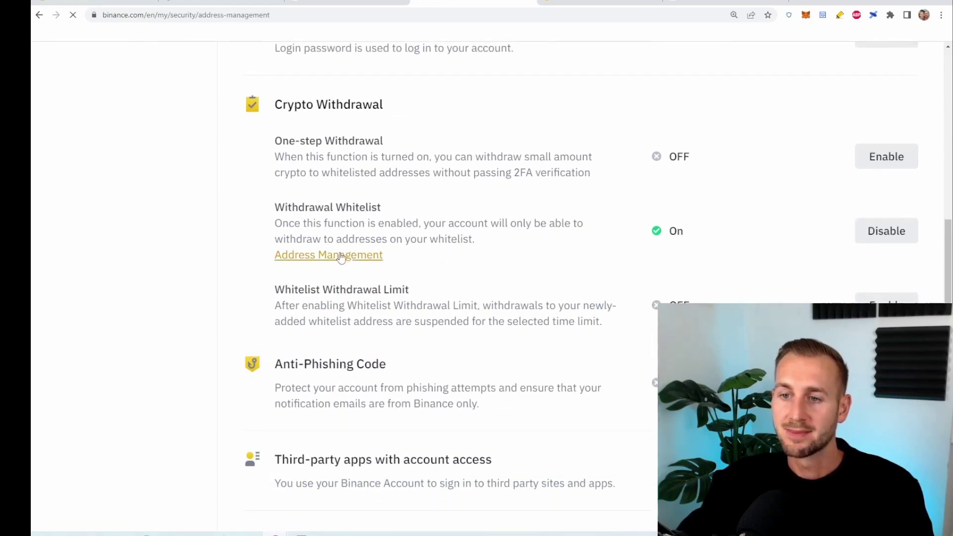
pyautogui.click(821, 299)
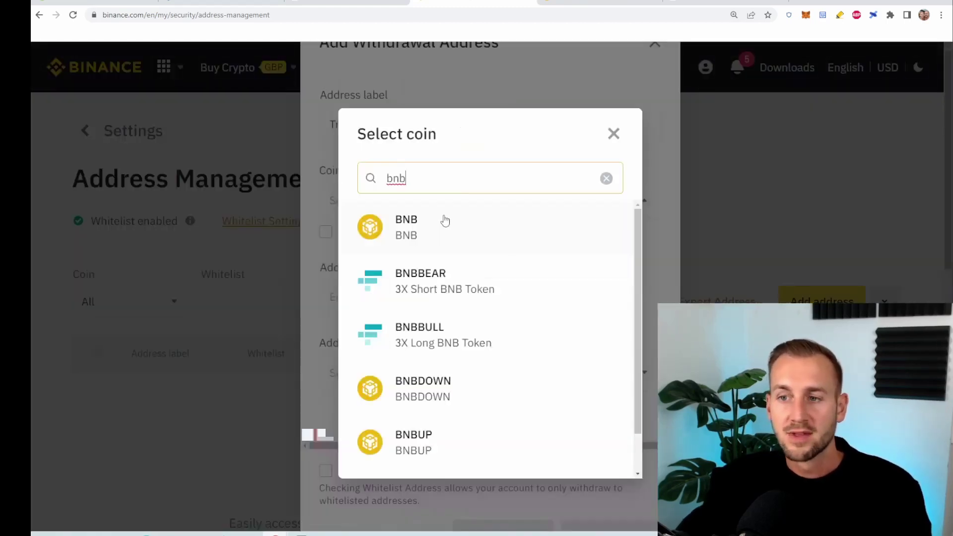
# - Add the pasted BNB address on BNB Smart Chain (BEP20) with Trust Wallet as its wallet origin
pyautogui.click(444, 220)
pyautogui.click(432, 290)
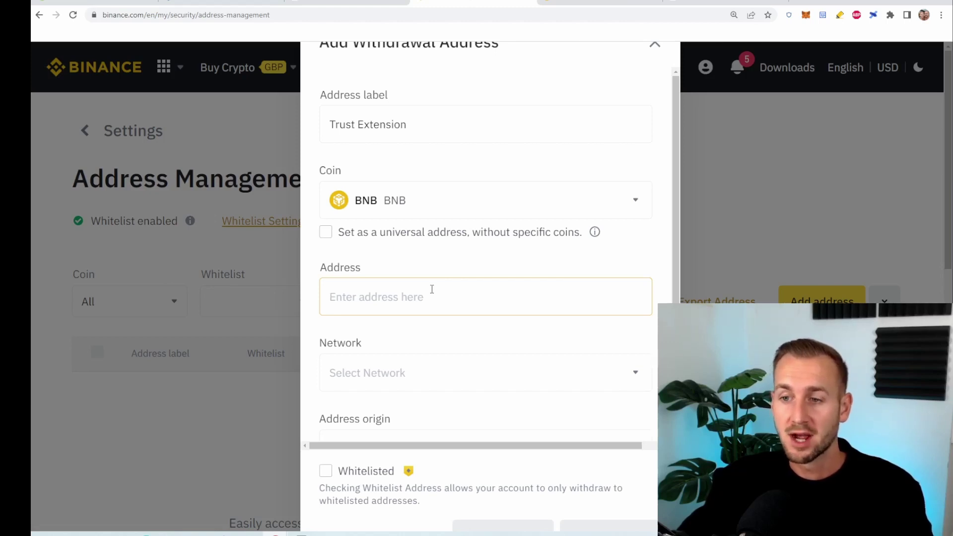
pyautogui.hotkey('ctrl', 'v')
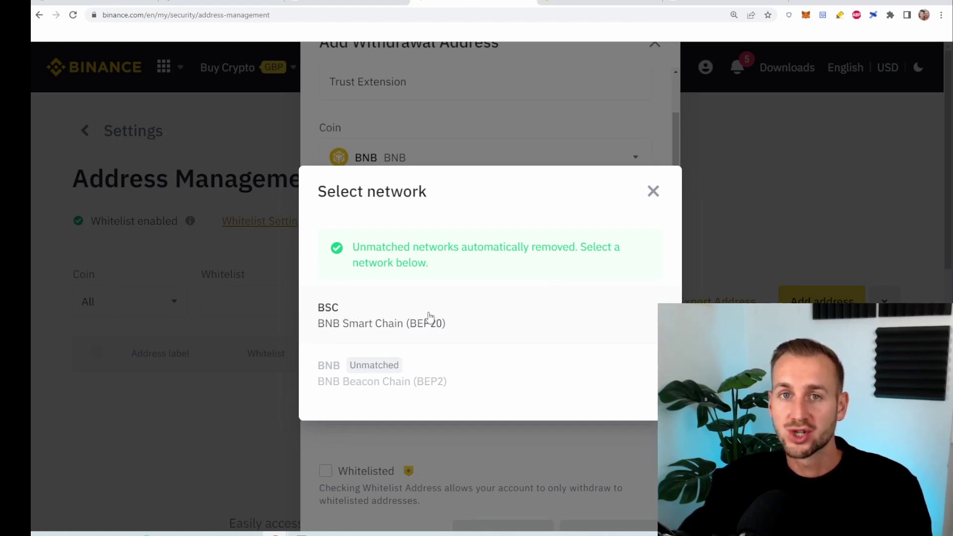
pyautogui.click(430, 317)
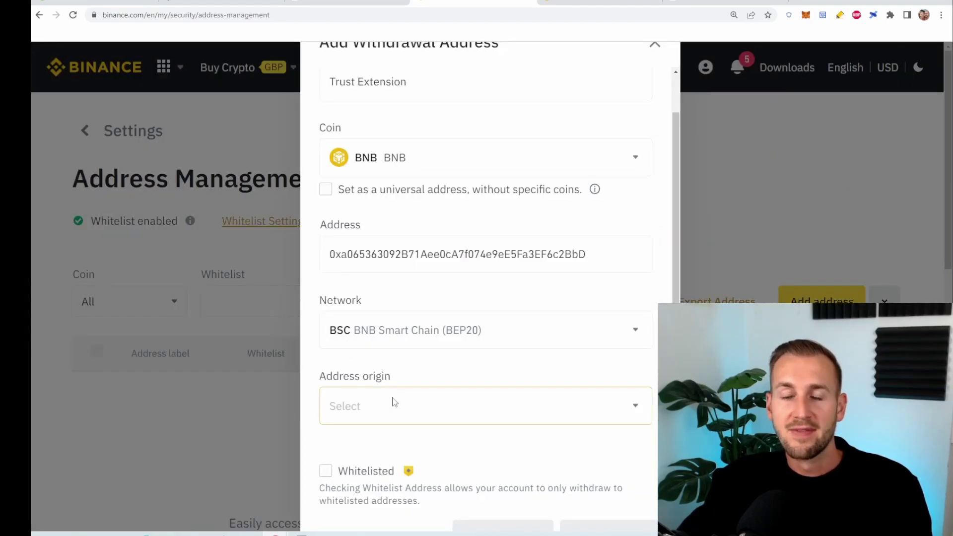
pyautogui.click(394, 403)
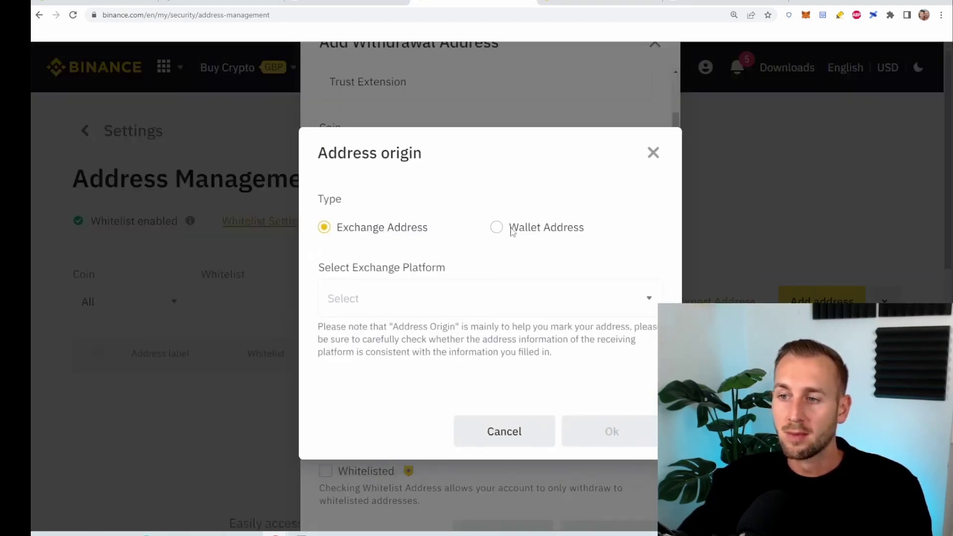
pyautogui.click(511, 231)
pyautogui.click(493, 304)
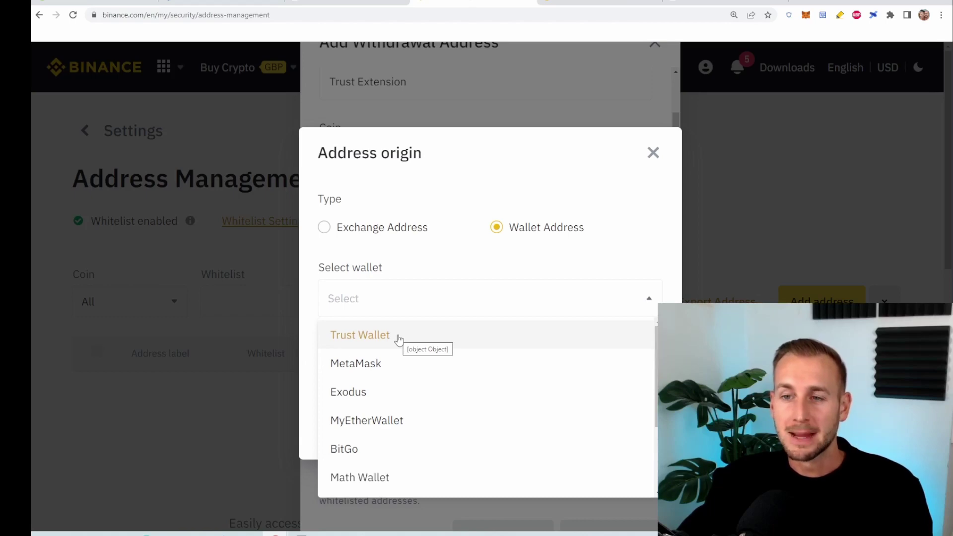
pyautogui.click(399, 340)
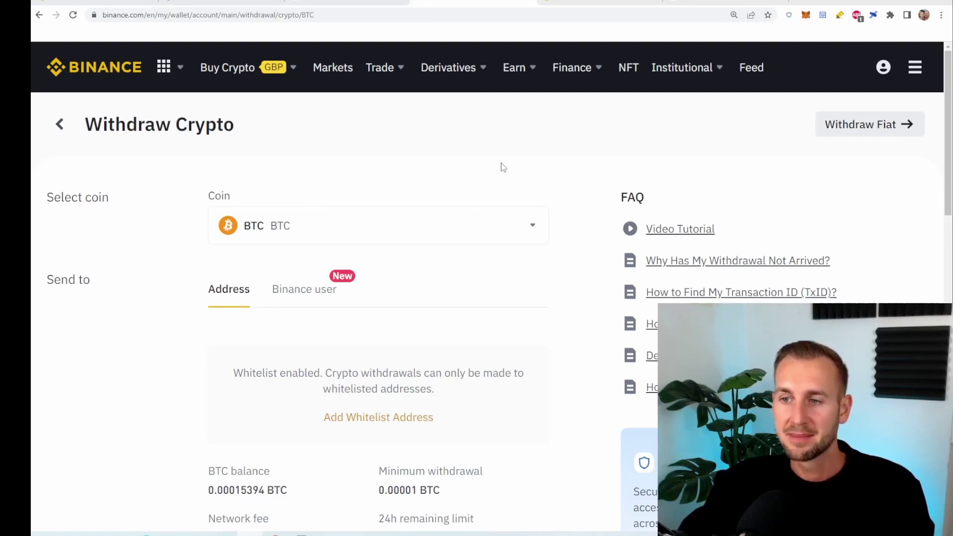
# - Switch the withdrawal coin from BTC to BNB
pyautogui.click(496, 223)
pyautogui.click(437, 281)
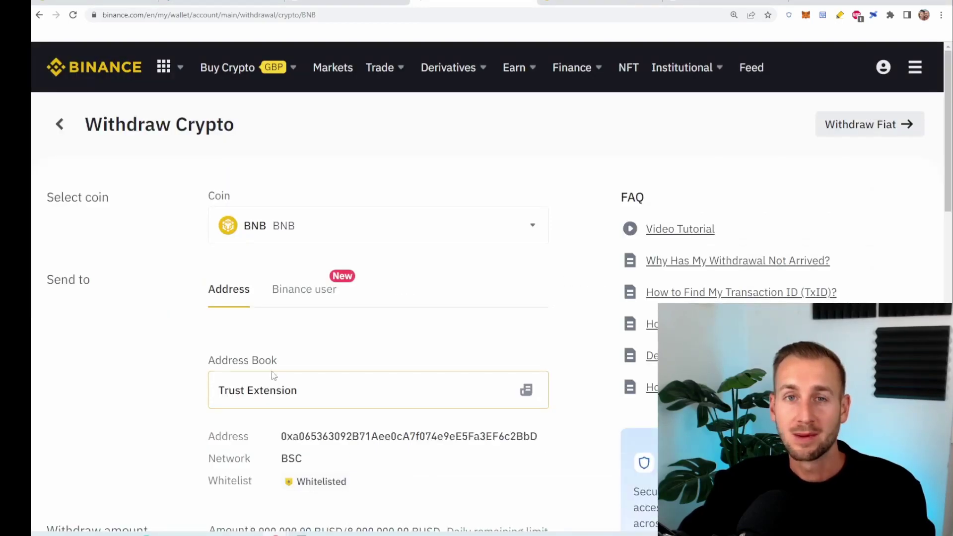
pyautogui.scroll(-1, 321, 358)
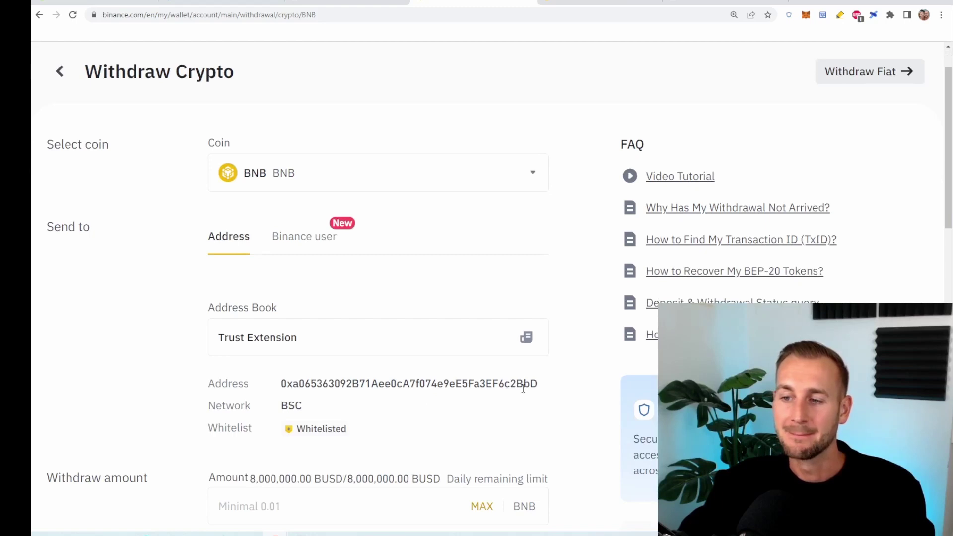
# - Check the BNB Smart Chain receiving address in the Trust Wallet extension
pyautogui.click(790, 15)
pyautogui.click(690, 193)
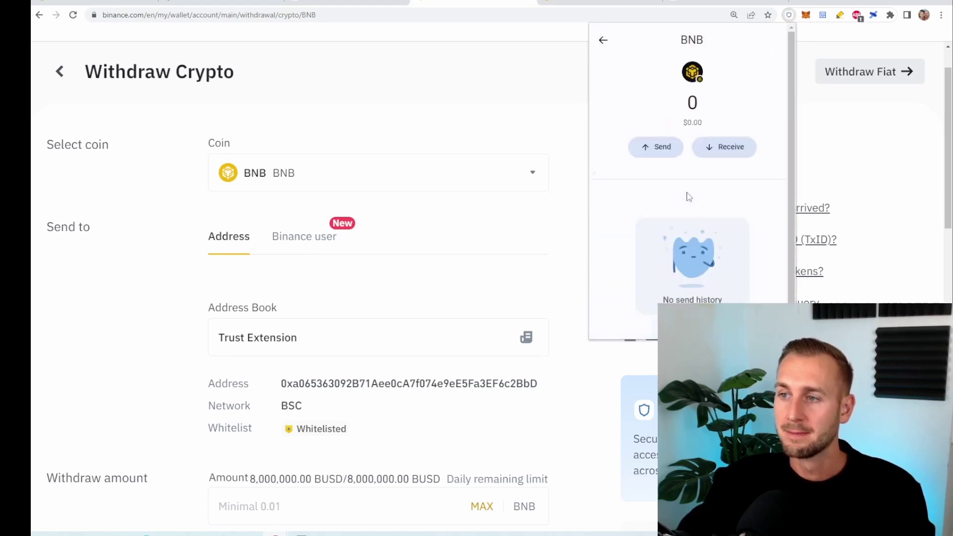
pyautogui.click(723, 149)
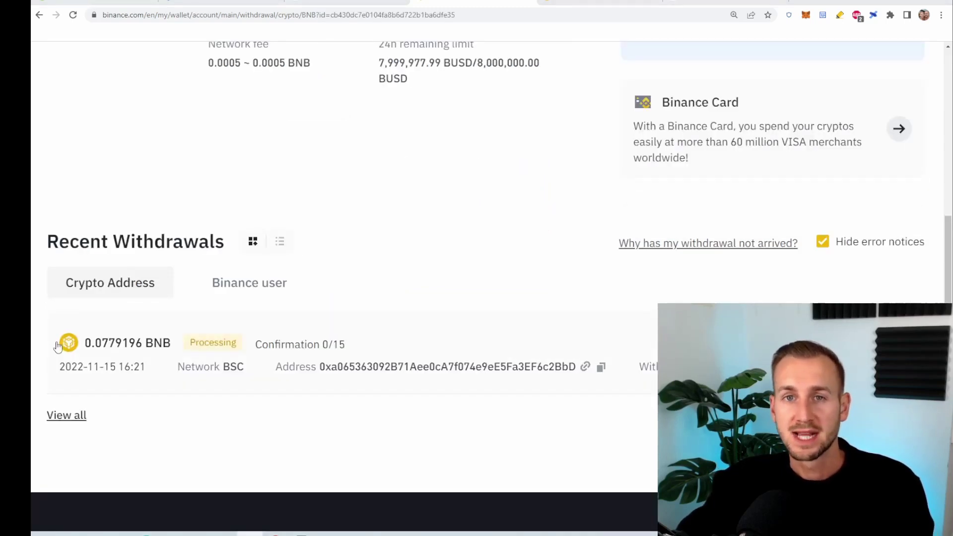
# - Copy the pending withdrawal's destination address and move to the BscScan explorer
pyautogui.scroll(-1, 268, 316)
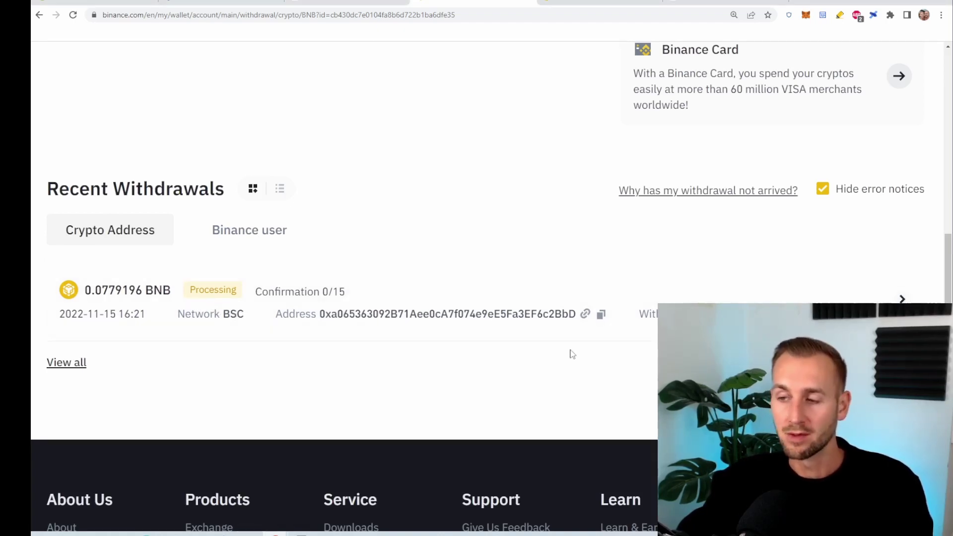
pyautogui.click(601, 315)
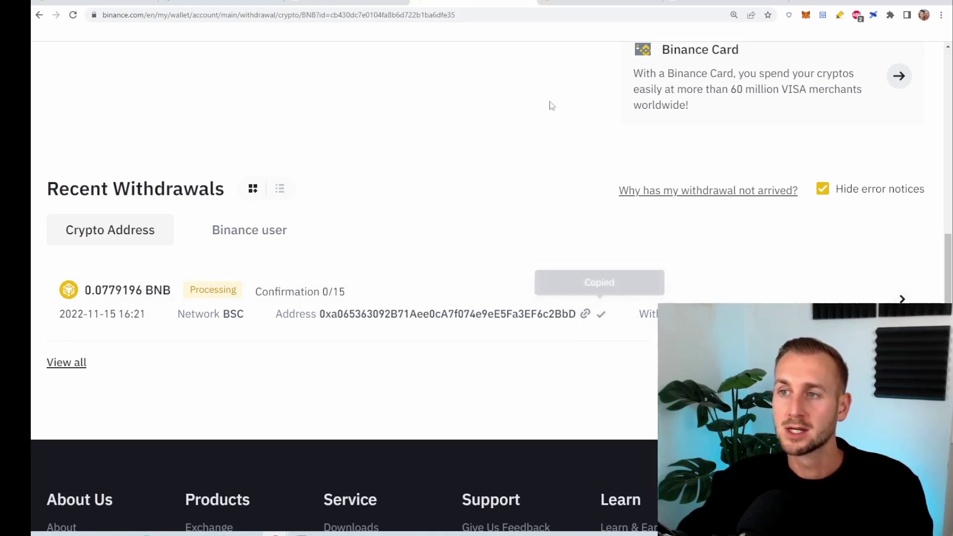
pyautogui.click(602, 2)
# - Look up the pasted wallet address on BscScan to see its 0.0779196 BNB balance and Binance Hot Wallet 10 transfer
pyautogui.click(381, 135)
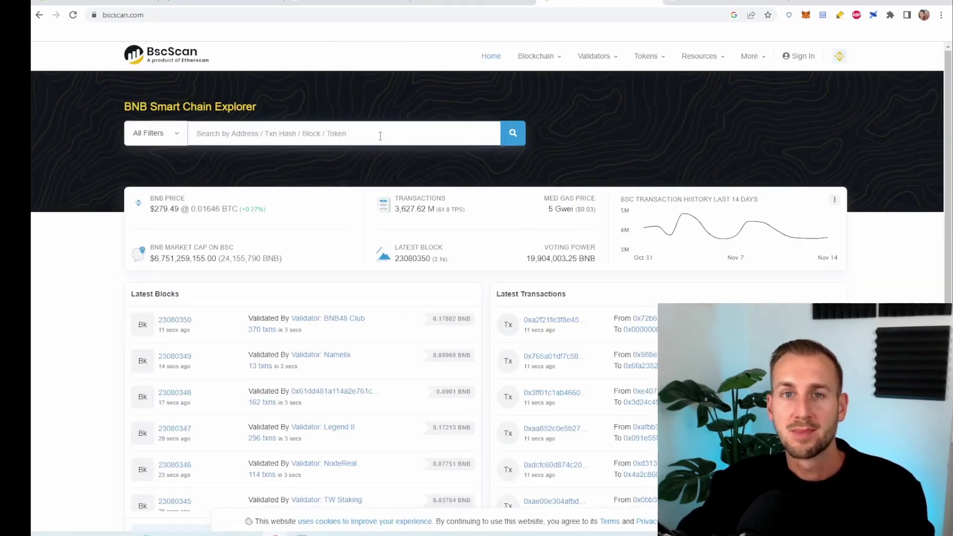
pyautogui.hotkey('ctrl', 'v')
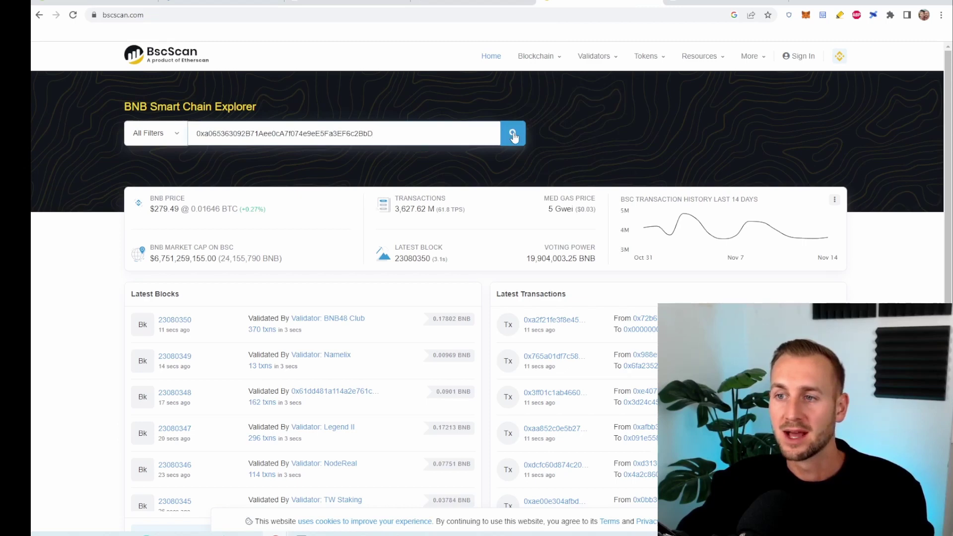
pyautogui.click(514, 135)
pyautogui.scroll(-2, 298, 223)
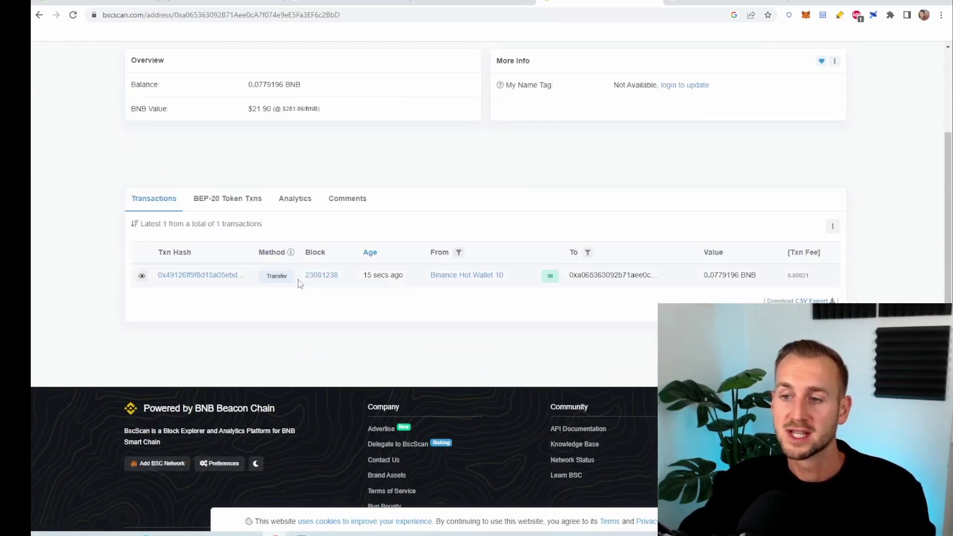
pyautogui.moveTo(456, 281)
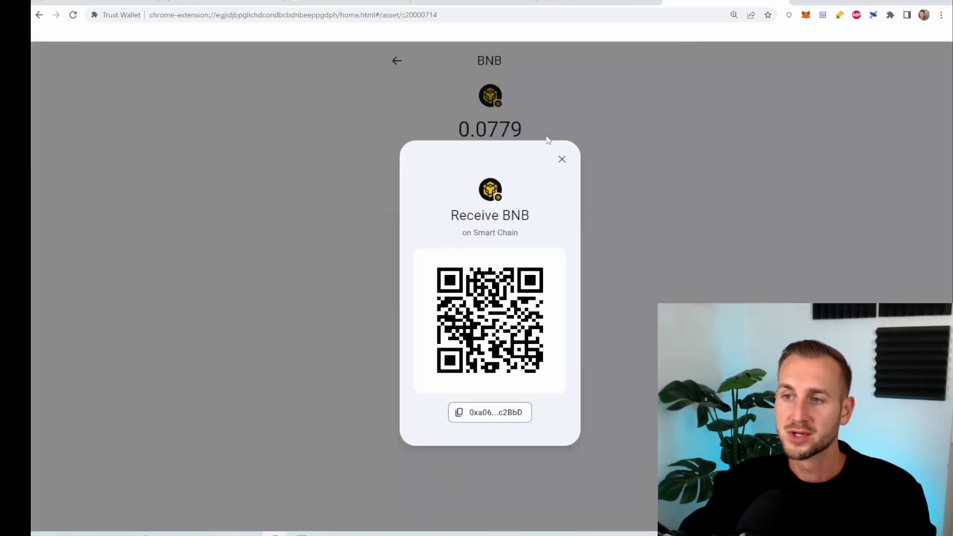
# - Close the Receive BNB dialog and check the wallet's $21.89 total holding 0.0779 BNB
pyautogui.click(576, 118)
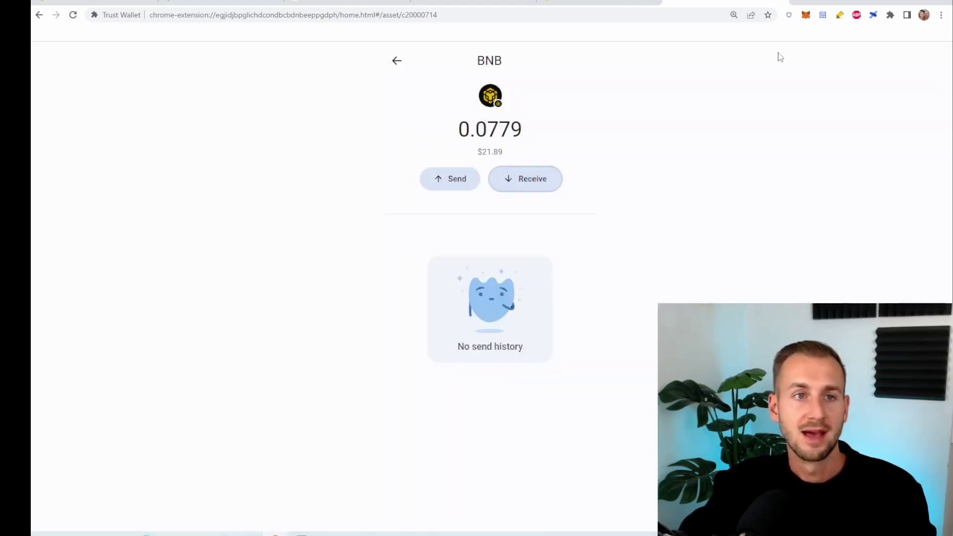
pyautogui.click(790, 16)
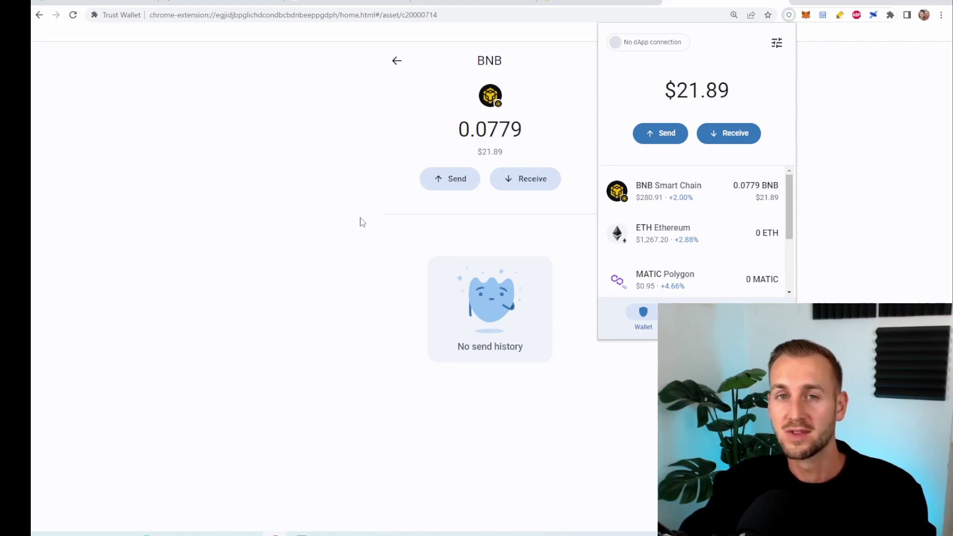
# - Close the Trust Wallet overview popup to return to the BNB page
pyautogui.click(361, 222)
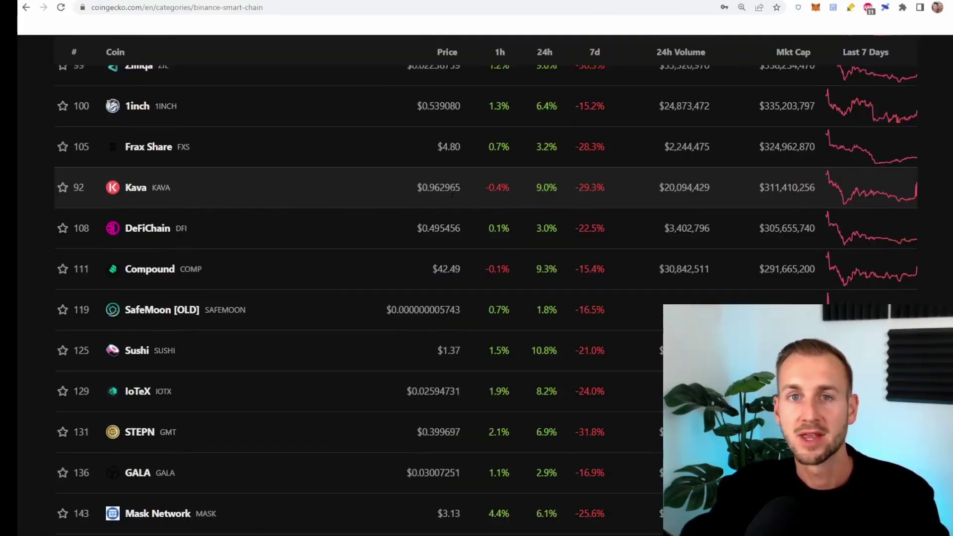
# - Open Baby Doge Coin from CoinGecko's Binance Smart Chain category list
pyautogui.scroll(-2, 451, 198)
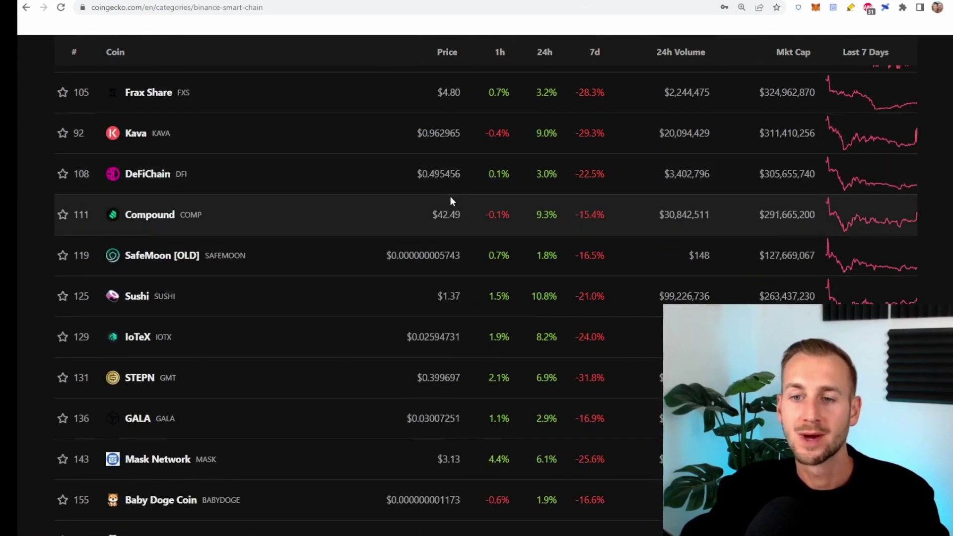
pyautogui.scroll(-4, 449, 199)
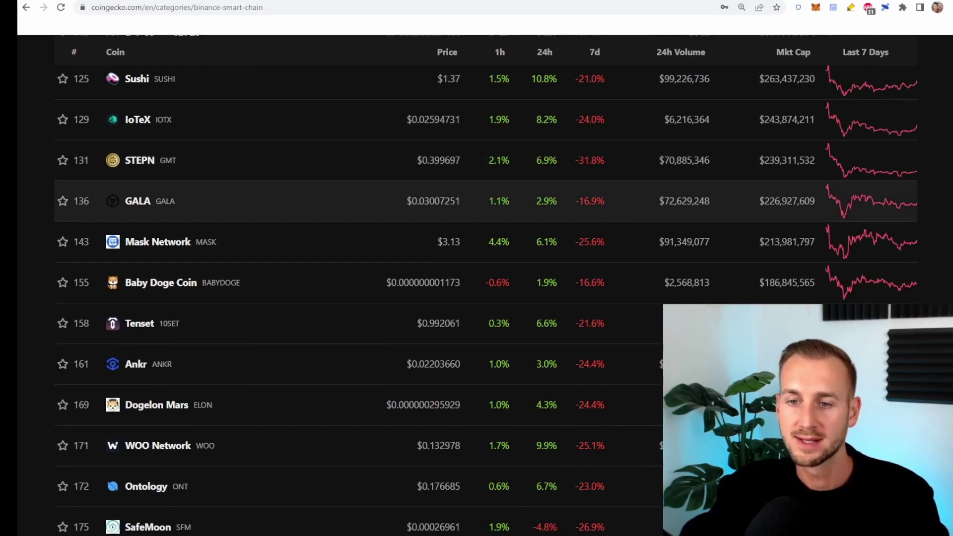
pyautogui.click(172, 291)
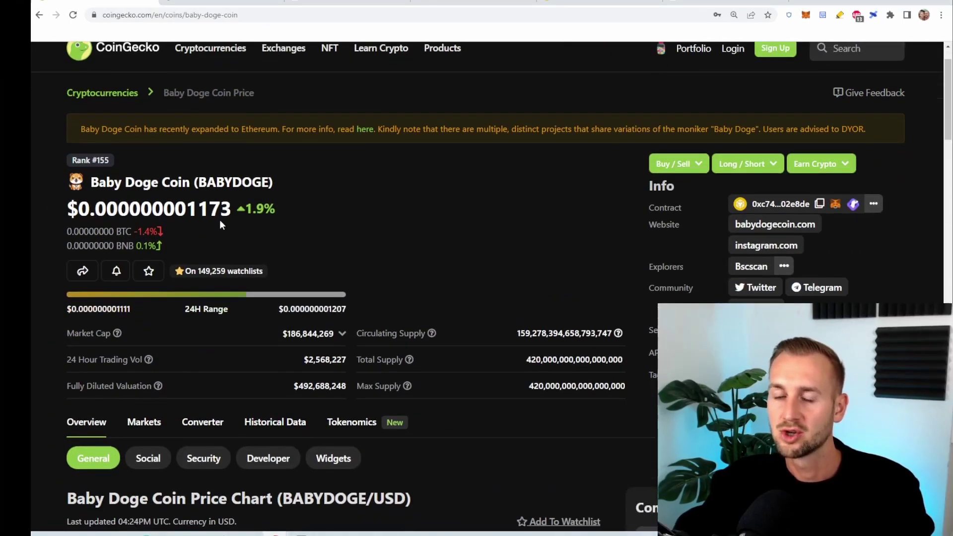
pyautogui.scroll(-1, 532, 227)
# - Copy the Baby Doge Coin contract address from its CoinGecko page
pyautogui.click(789, 15)
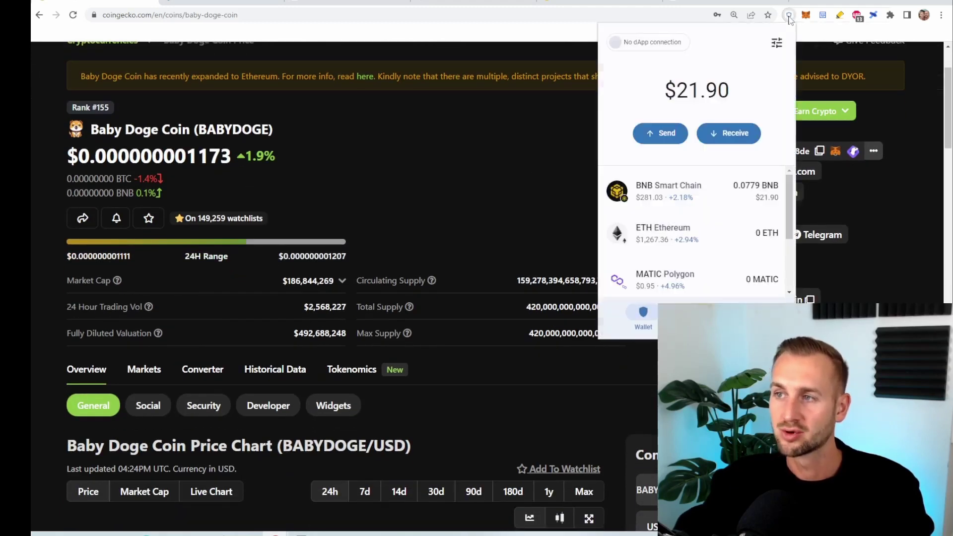
pyautogui.click(789, 15)
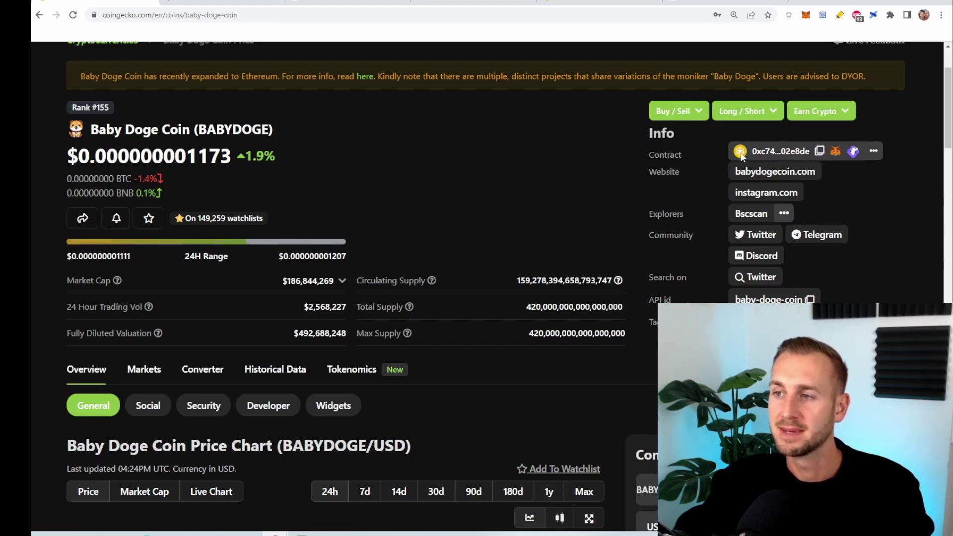
pyautogui.click(817, 153)
# - Paste the contract address into Manage Tokens and enable BabyDoge on Smart Chain
pyautogui.click(789, 15)
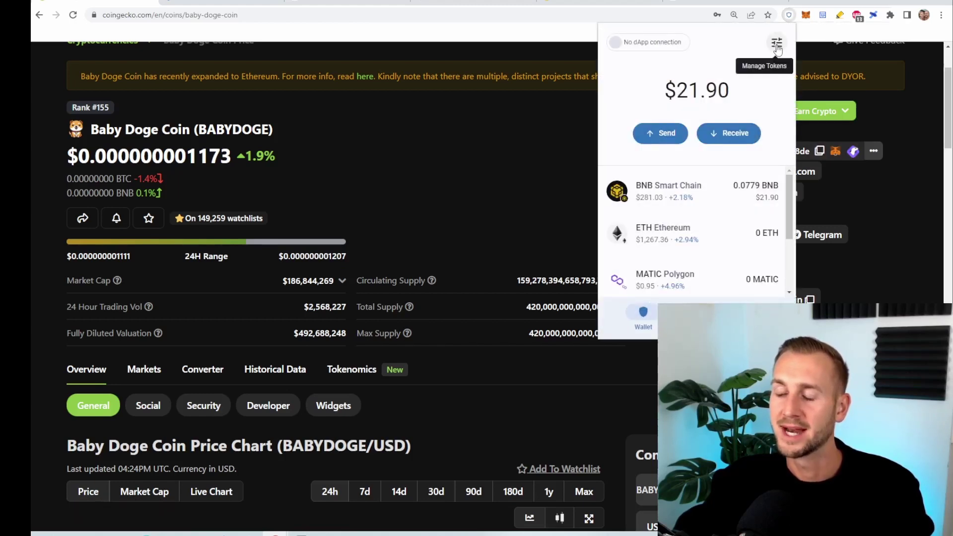
pyautogui.click(777, 45)
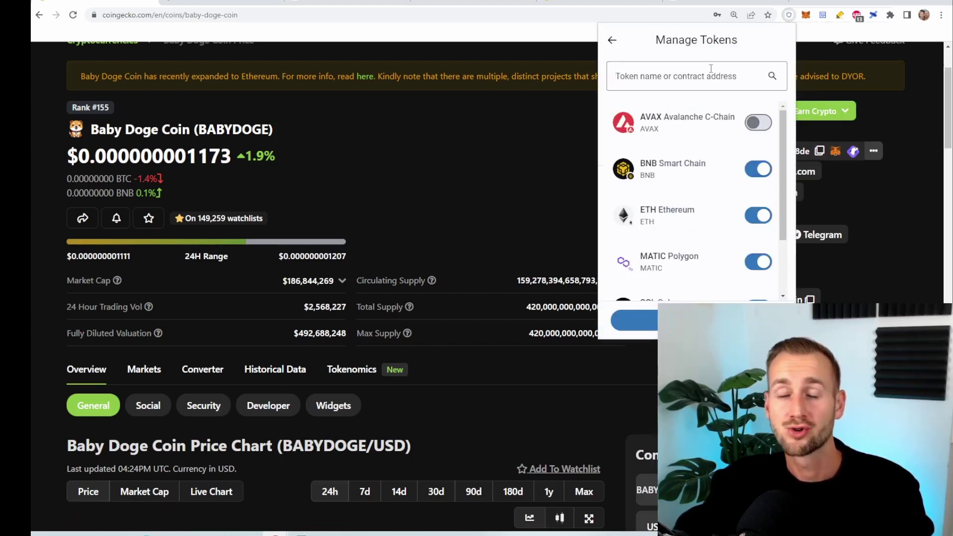
pyautogui.hotkey('ctrl', 'v')
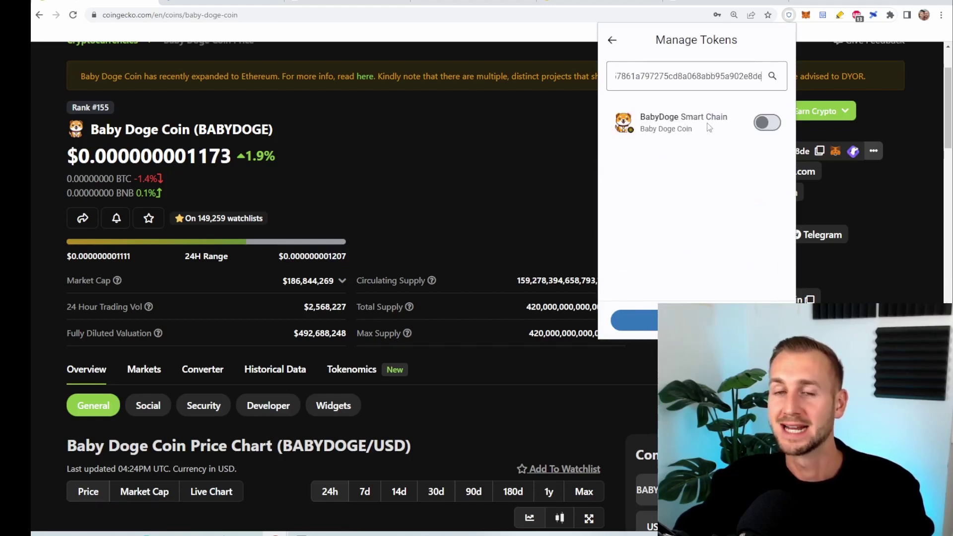
pyautogui.click(765, 124)
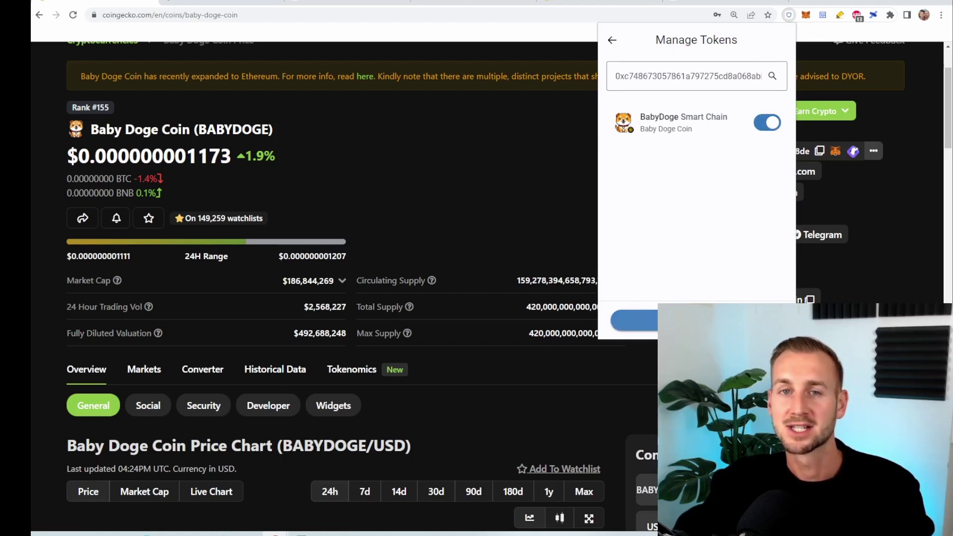